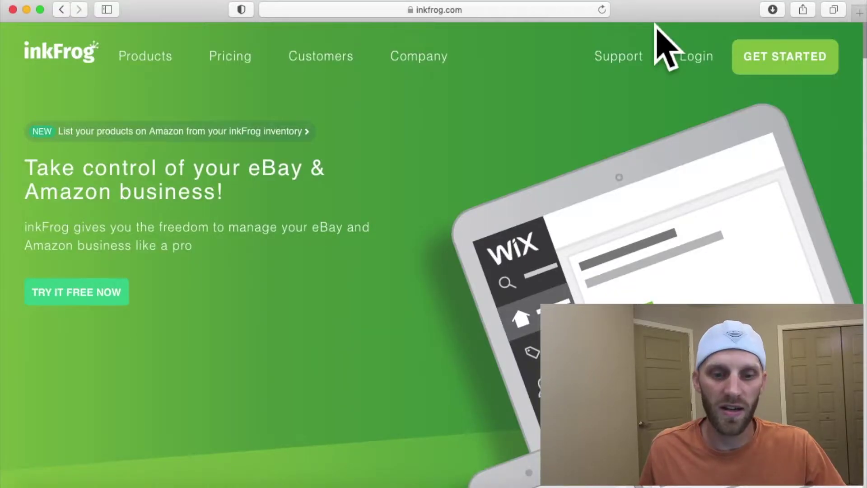
- Sign in to eBay with the saved account password, then agree to grant inkFrog application access
{"action": "scroll", "coordinate": [629, 112], "scroll_direction": "down", "scroll_amount": 5}
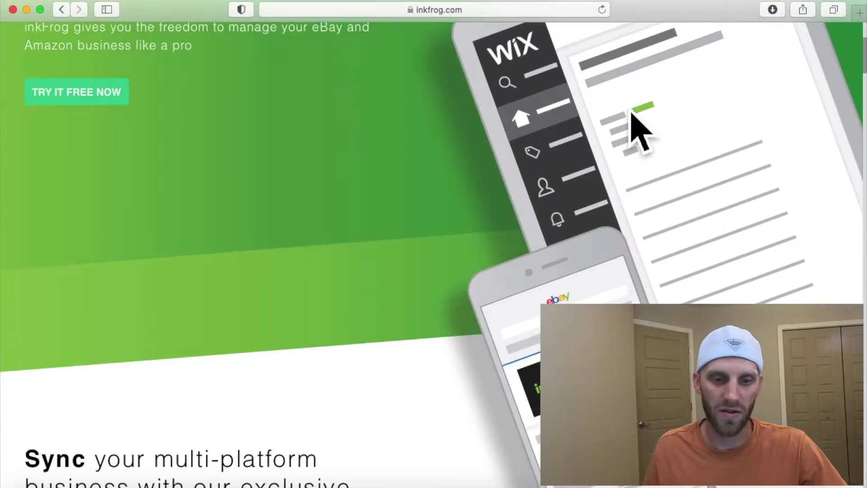
{"action": "scroll", "coordinate": [630, 113], "scroll_direction": "down", "scroll_amount": 10}
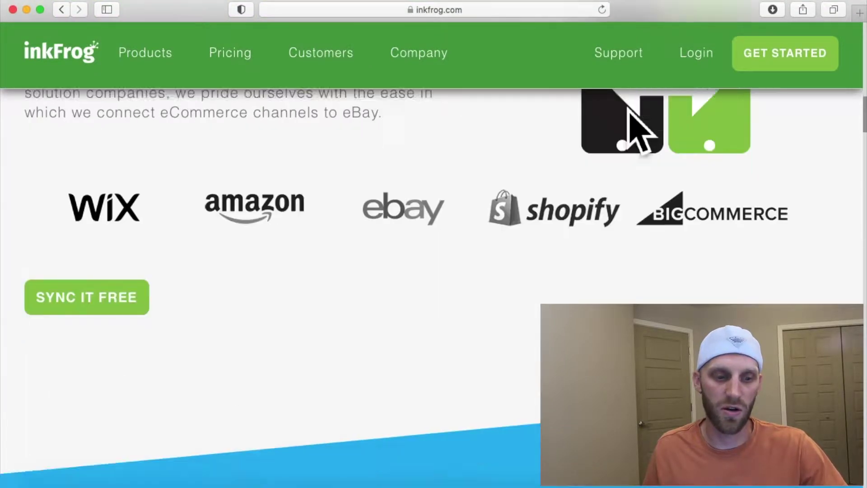
{"action": "scroll", "coordinate": [629, 112], "scroll_direction": "down", "scroll_amount": 20}
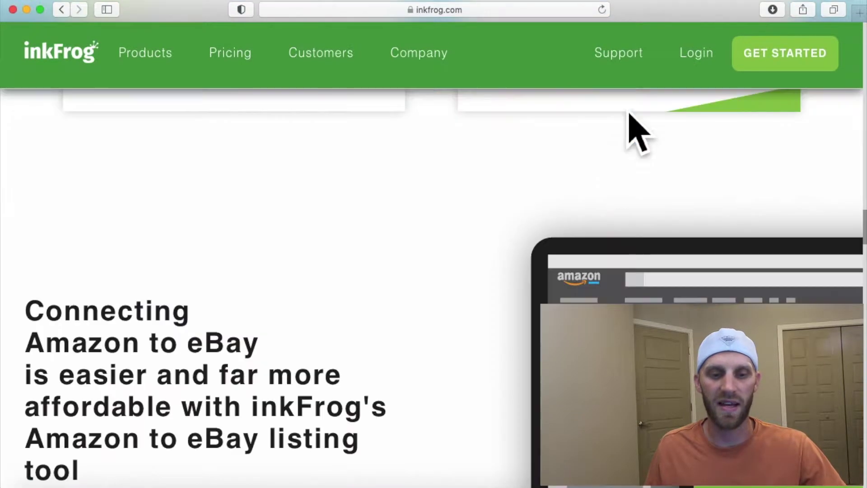
{"action": "scroll", "coordinate": [600, 193], "scroll_direction": "down", "scroll_amount": 5}
{"action": "scroll", "coordinate": [587, 199], "scroll_direction": "down", "scroll_amount": 10}
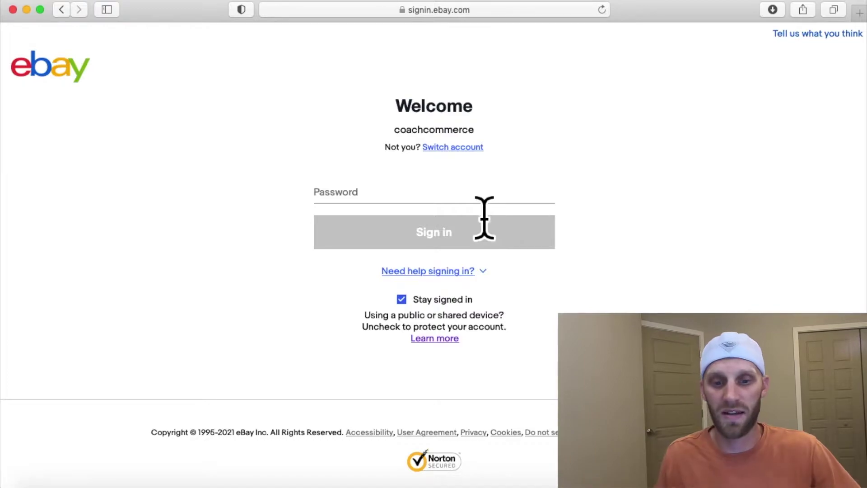
{"action": "left_click", "coordinate": [354, 199]}
{"action": "left_click", "coordinate": [369, 219]}
{"action": "left_click", "coordinate": [431, 241]}
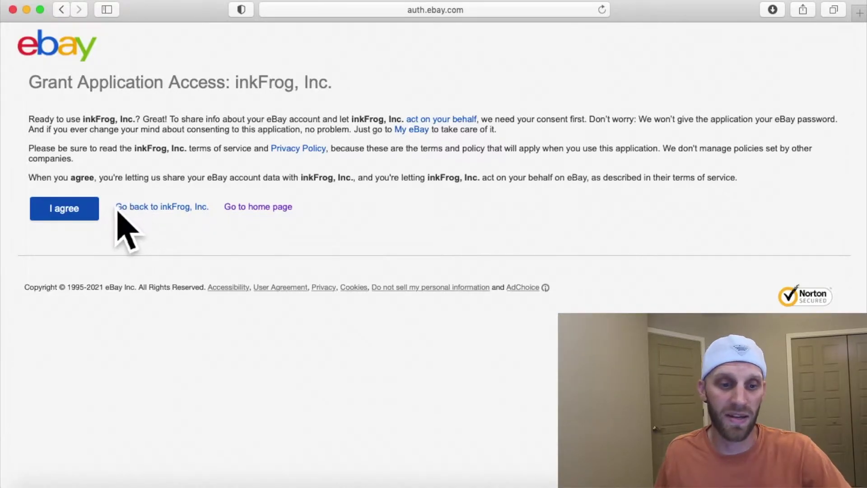
{"action": "left_click", "coordinate": [92, 218]}
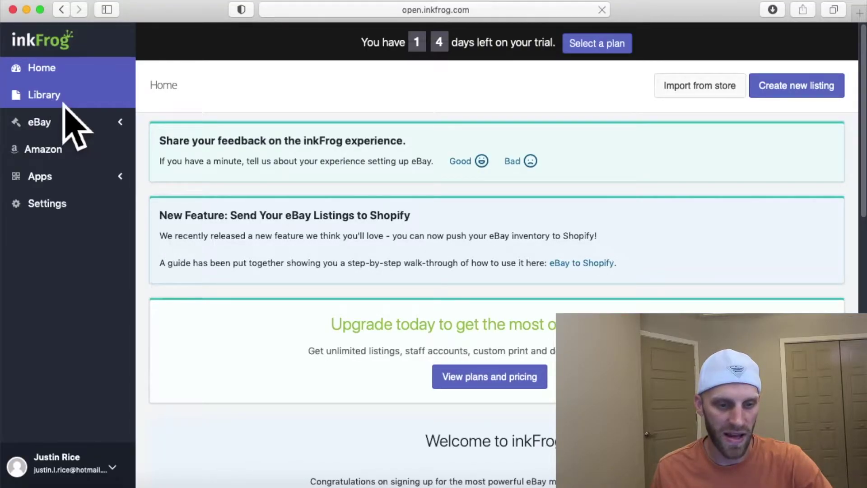
- Open the Library and scroll down and back up through the imported eBay listings table
{"action": "left_click", "coordinate": [92, 100]}
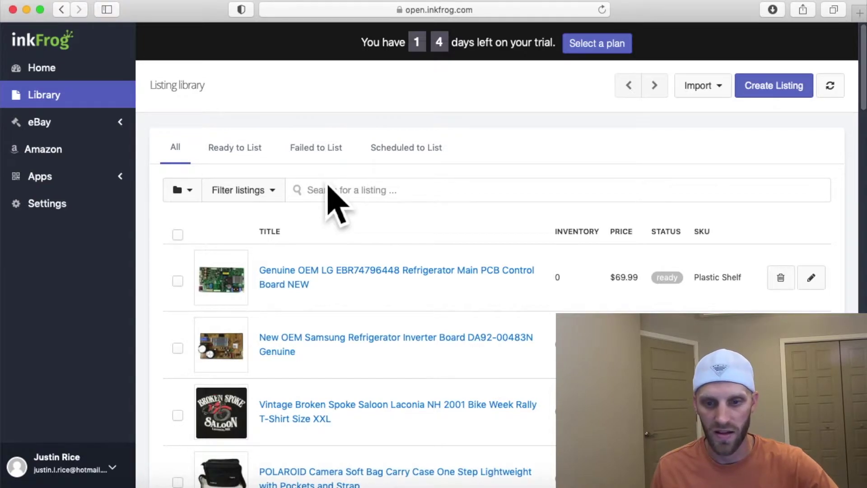
{"action": "scroll", "coordinate": [337, 203], "scroll_direction": "down", "scroll_amount": 1}
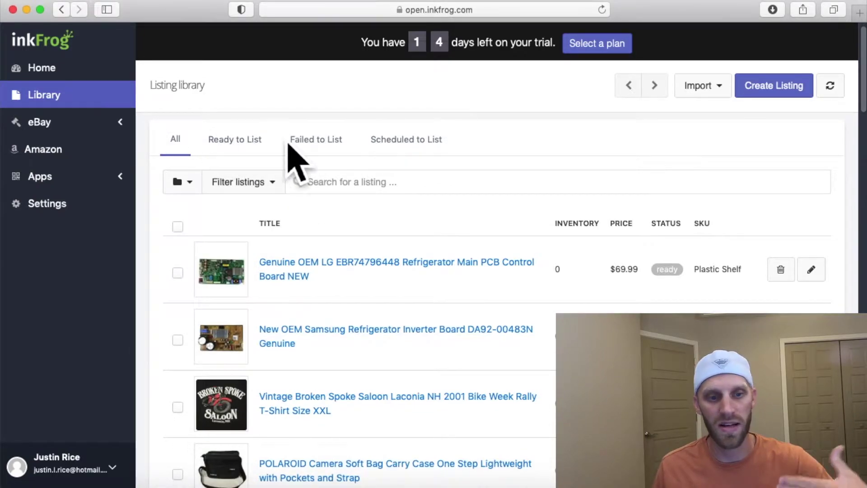
{"action": "scroll", "coordinate": [383, 222], "scroll_direction": "down", "scroll_amount": 20}
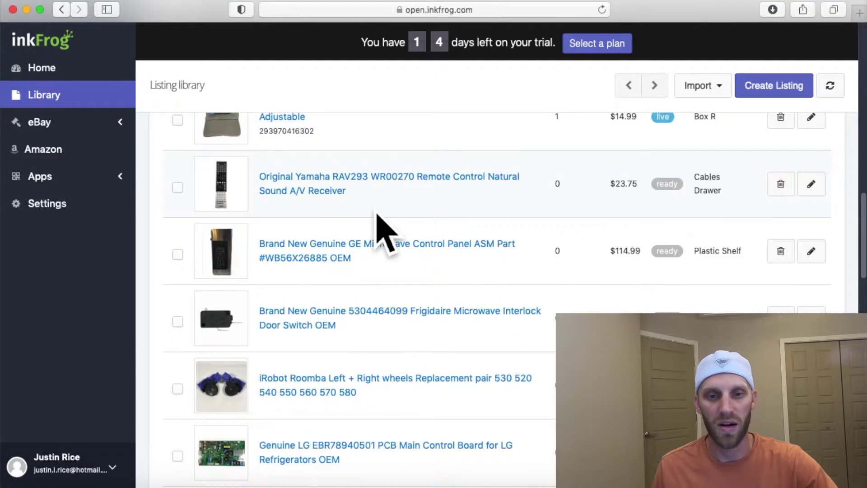
{"action": "scroll", "coordinate": [377, 215], "scroll_direction": "down", "scroll_amount": 10}
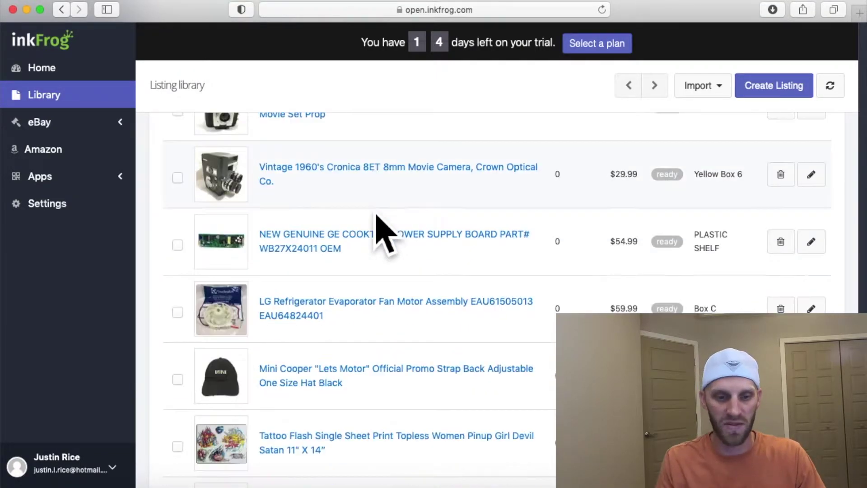
{"action": "scroll", "coordinate": [383, 235], "scroll_direction": "down", "scroll_amount": 5}
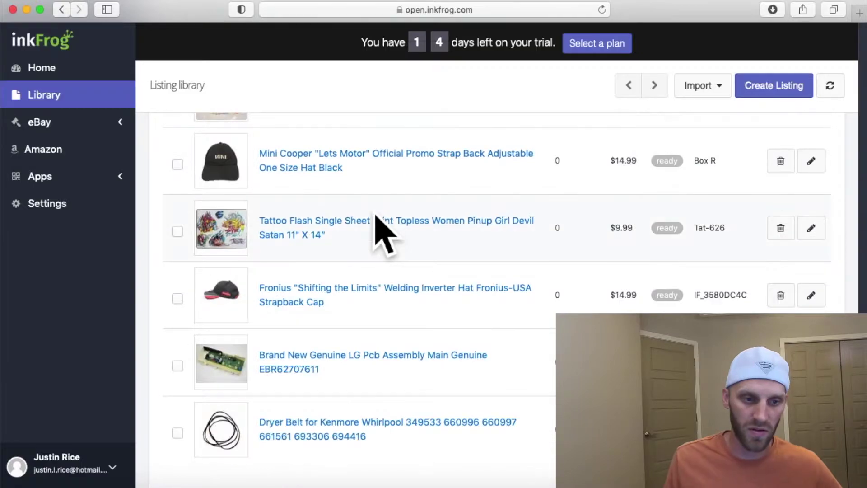
{"action": "scroll", "coordinate": [375, 215], "scroll_direction": "down", "scroll_amount": 2}
{"action": "scroll", "coordinate": [376, 216], "scroll_direction": "up", "scroll_amount": 10}
{"action": "scroll", "coordinate": [384, 232], "scroll_direction": "up", "scroll_amount": 10}
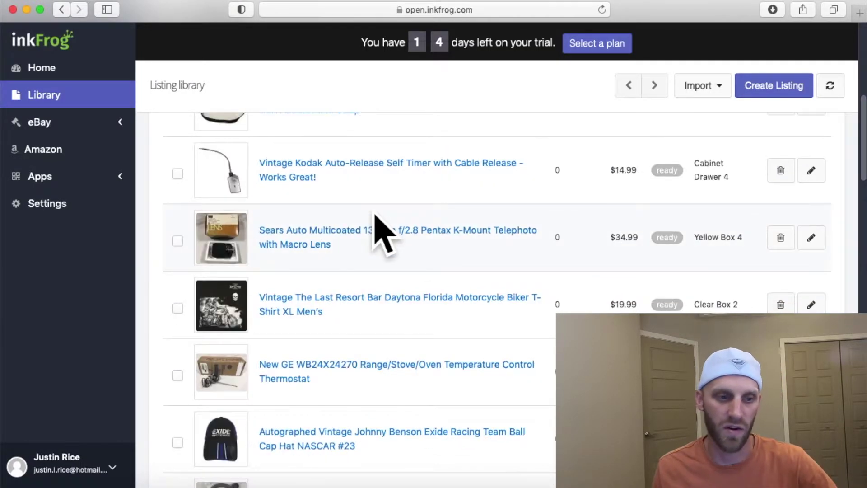
{"action": "scroll", "coordinate": [383, 232], "scroll_direction": "up", "scroll_amount": 1}
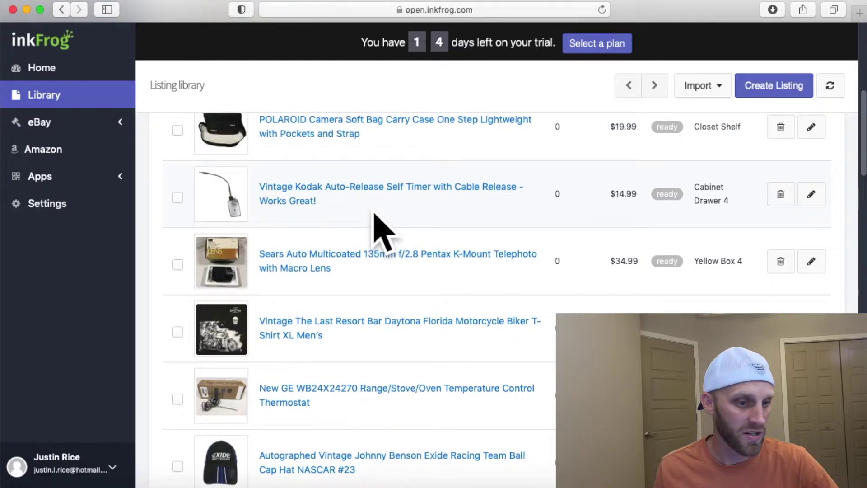
{"action": "scroll", "coordinate": [383, 232], "scroll_direction": "up", "scroll_amount": 1}
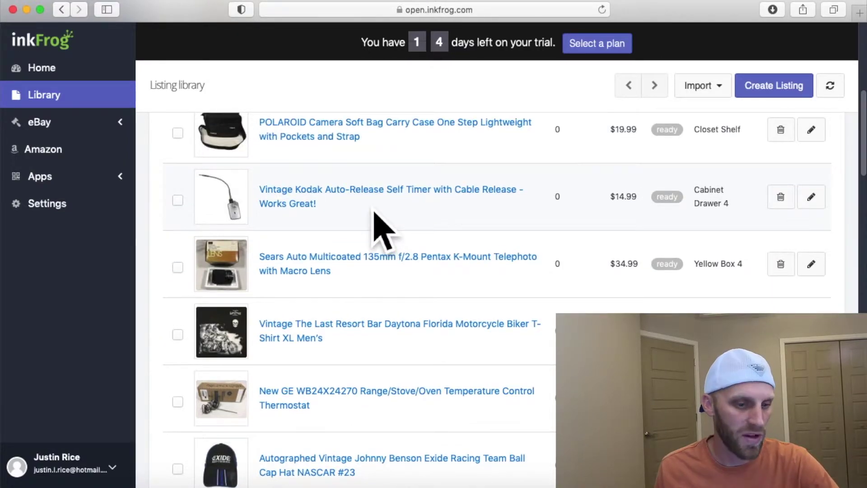
- Open eBay Settings from the sidebar and view the connected accounts on the Accounts card
{"action": "left_click", "coordinate": [73, 129]}
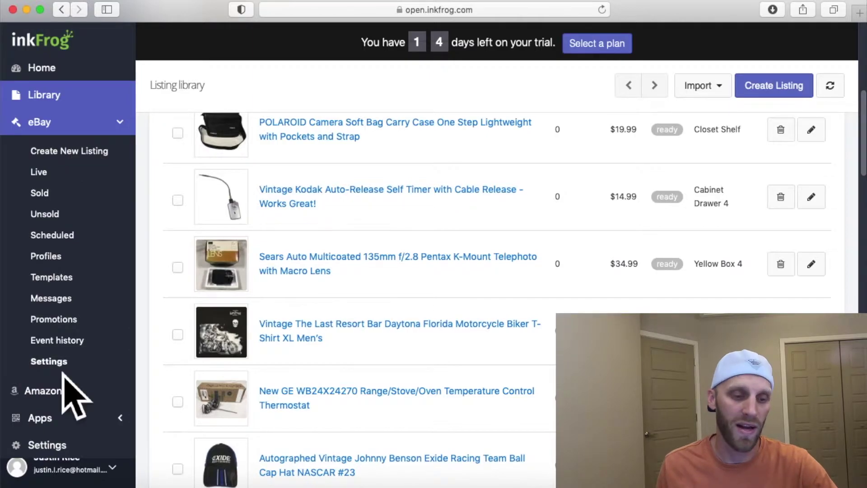
{"action": "left_click", "coordinate": [63, 372]}
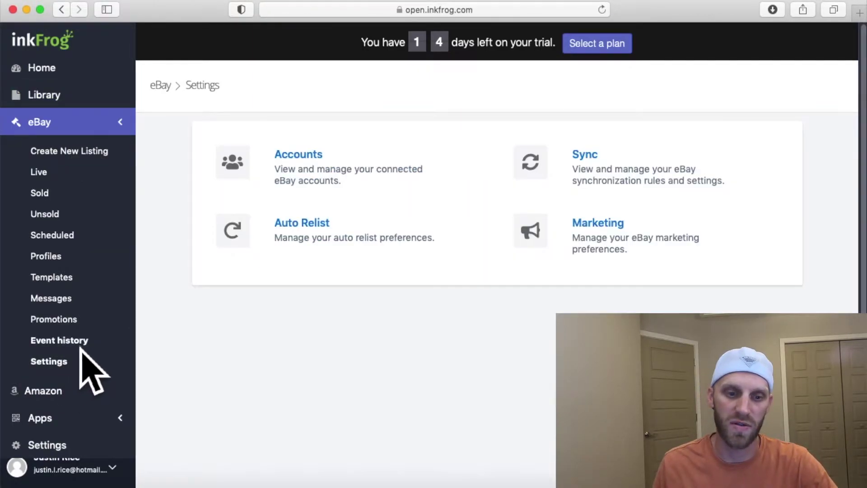
{"action": "left_click", "coordinate": [321, 179]}
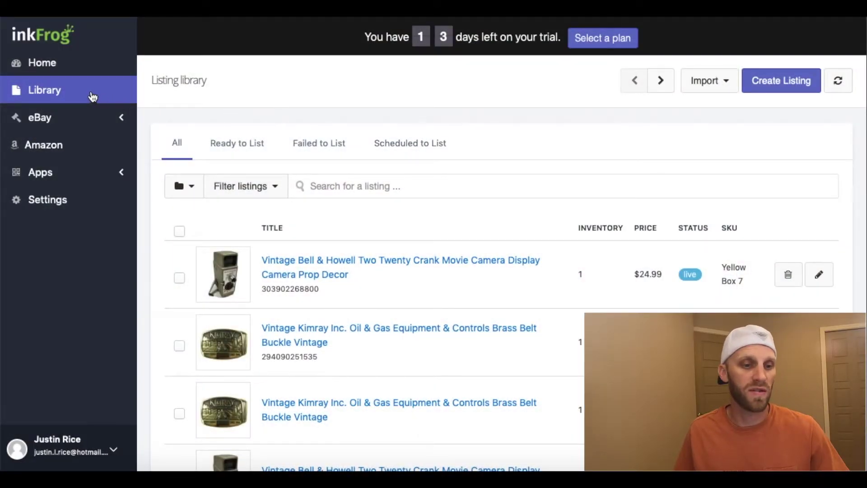
{"action": "left_click", "coordinate": [39, 92]}
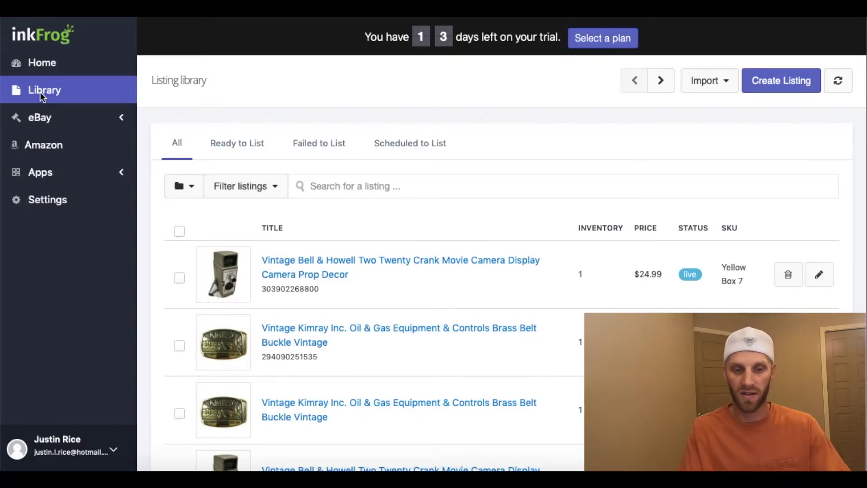
{"action": "left_click", "coordinate": [279, 195]}
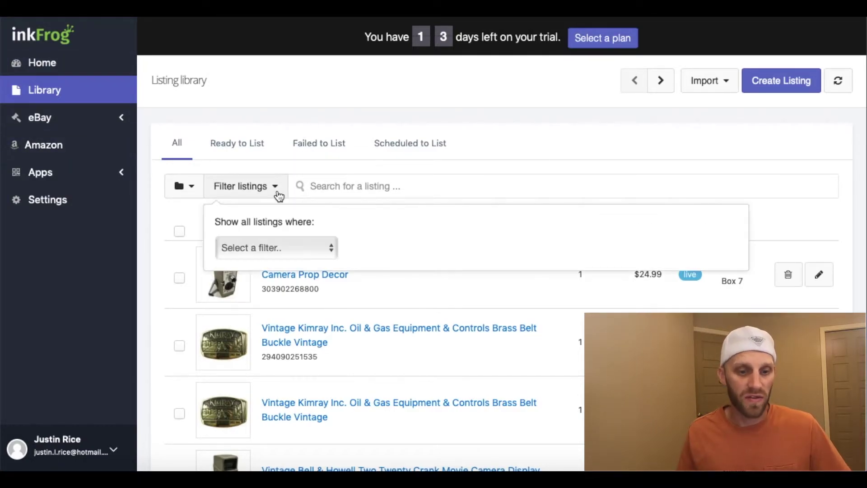
{"action": "left_click", "coordinate": [334, 249]}
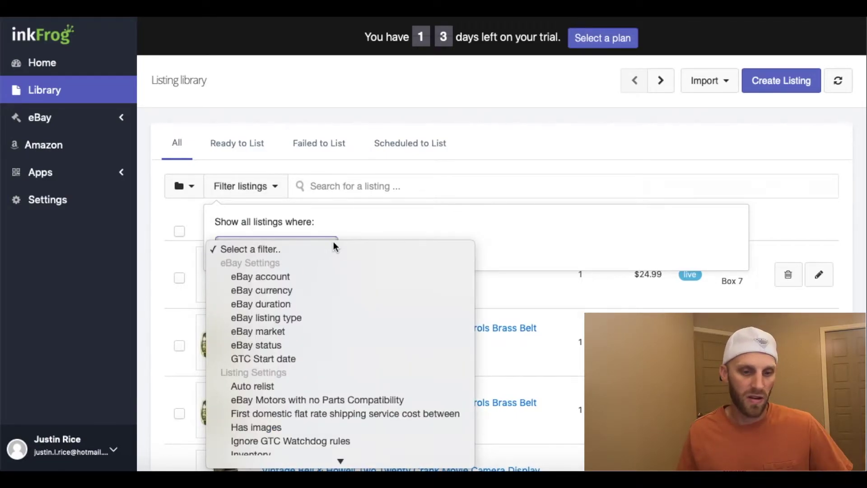
{"action": "scroll", "coordinate": [331, 269], "scroll_direction": "down", "scroll_amount": 3}
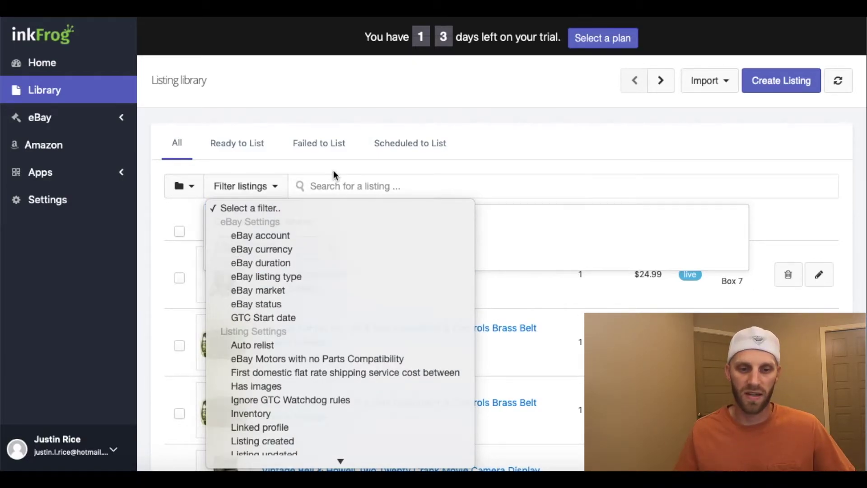
{"action": "left_click", "coordinate": [287, 186]}
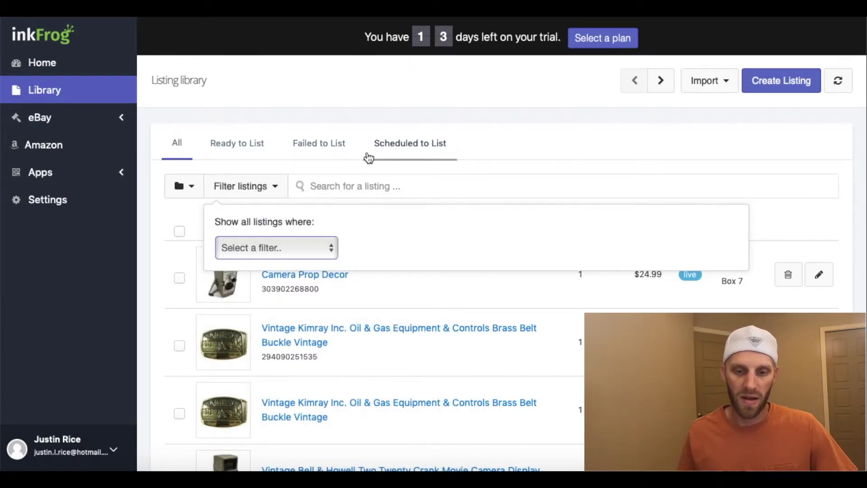
{"action": "left_click", "coordinate": [279, 186]}
{"action": "left_click", "coordinate": [279, 189]}
{"action": "left_click", "coordinate": [291, 251]}
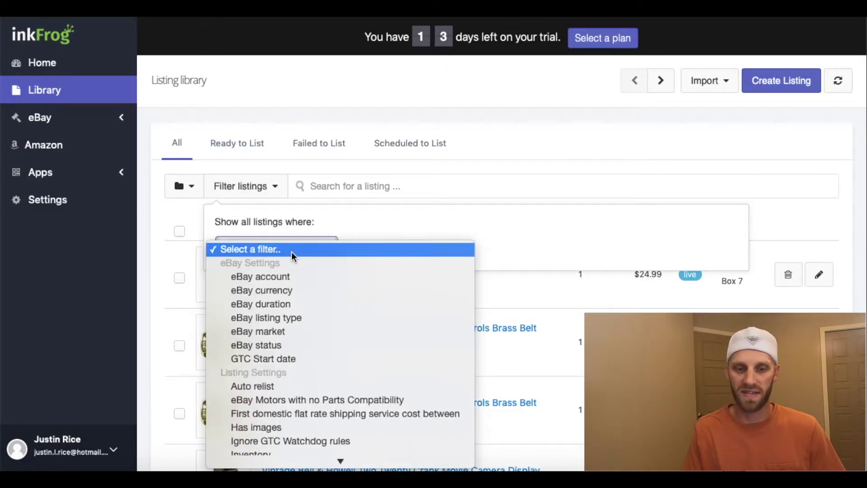
{"action": "scroll", "coordinate": [301, 290], "scroll_direction": "down", "scroll_amount": 2}
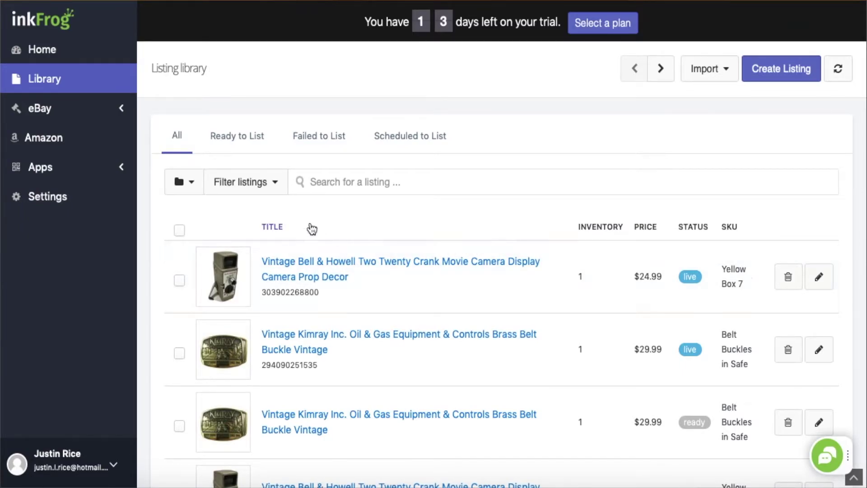
- Open the eBay section from the left sidebar
{"action": "left_click", "coordinate": [310, 261]}
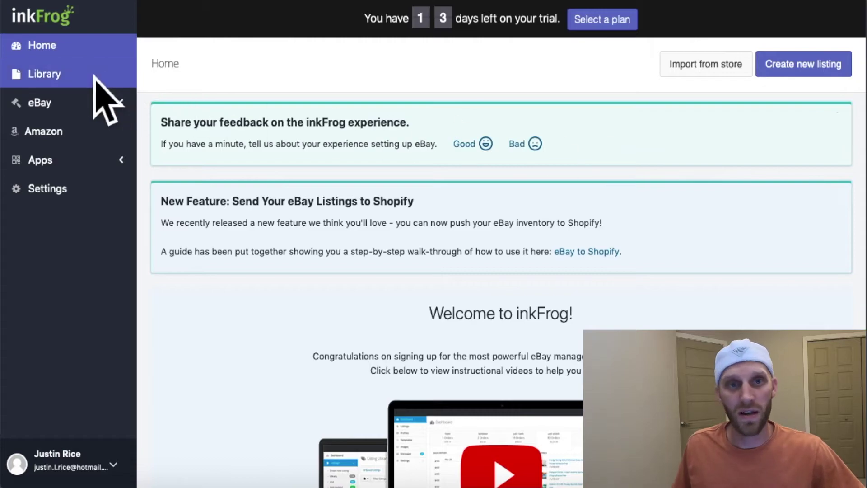
- In the Library, select all listings except the first three (47 total) and show their Bulk Actions
{"action": "left_click", "coordinate": [91, 82]}
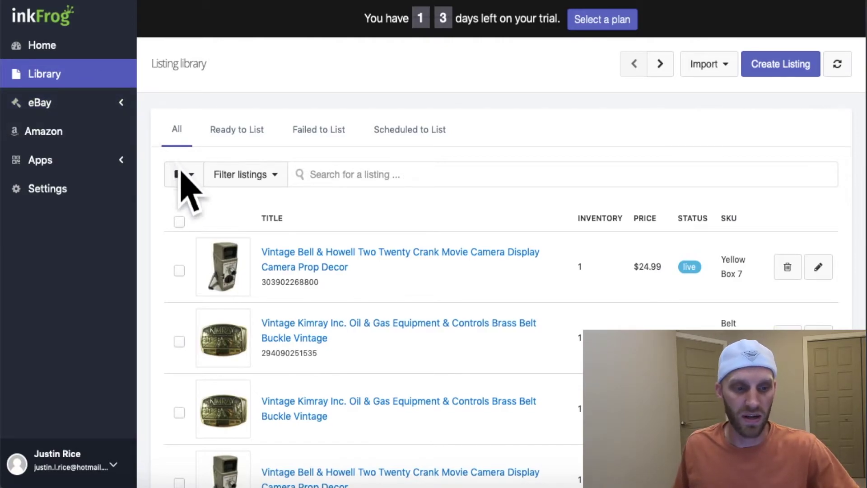
{"action": "left_click", "coordinate": [189, 228]}
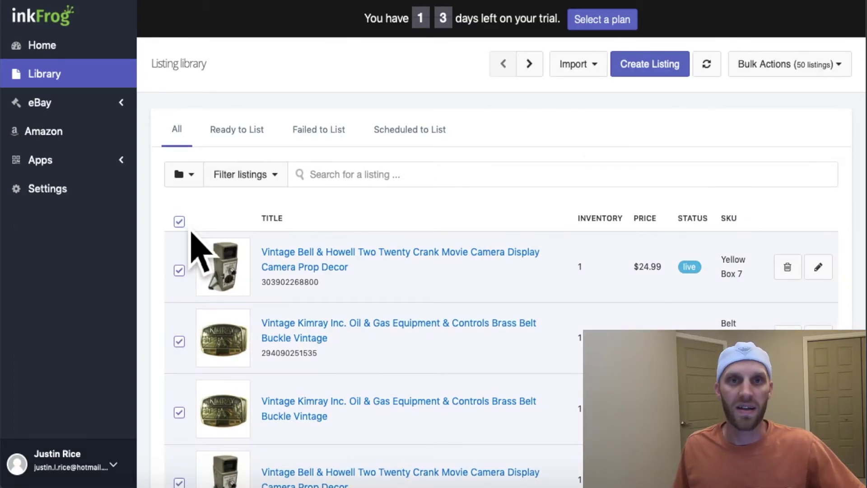
{"action": "scroll", "coordinate": [192, 239], "scroll_direction": "down", "scroll_amount": 3}
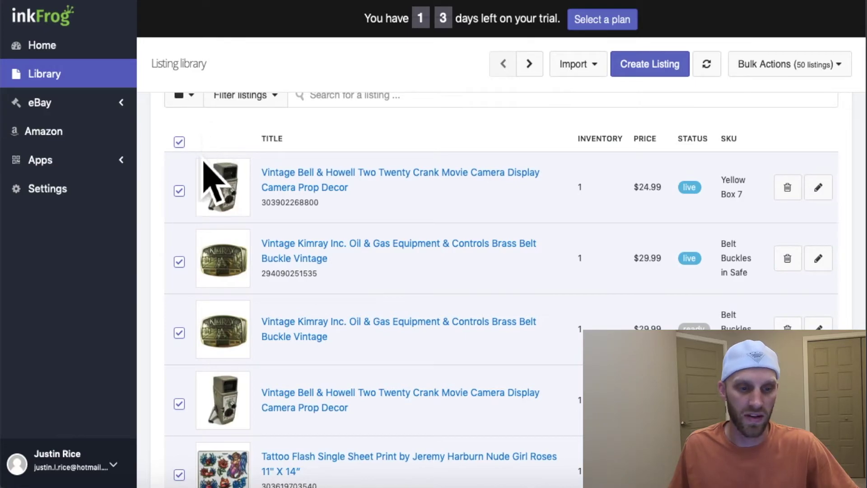
{"action": "left_click", "coordinate": [180, 262]}
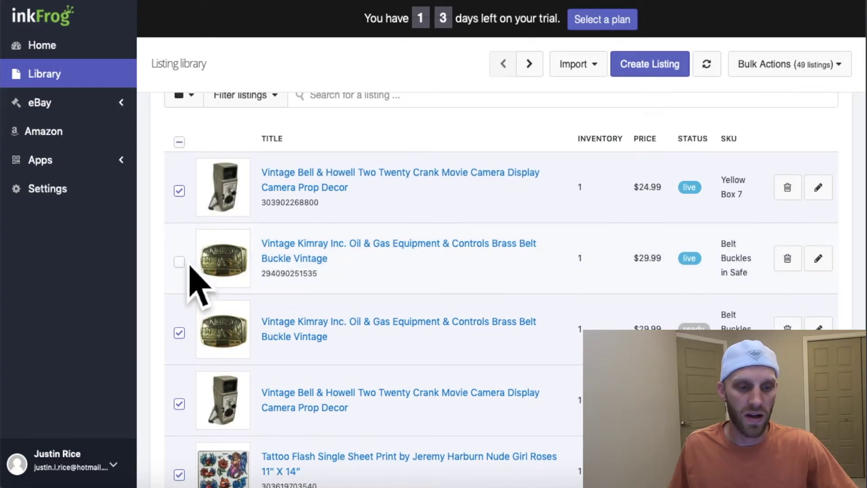
{"action": "left_click", "coordinate": [180, 192]}
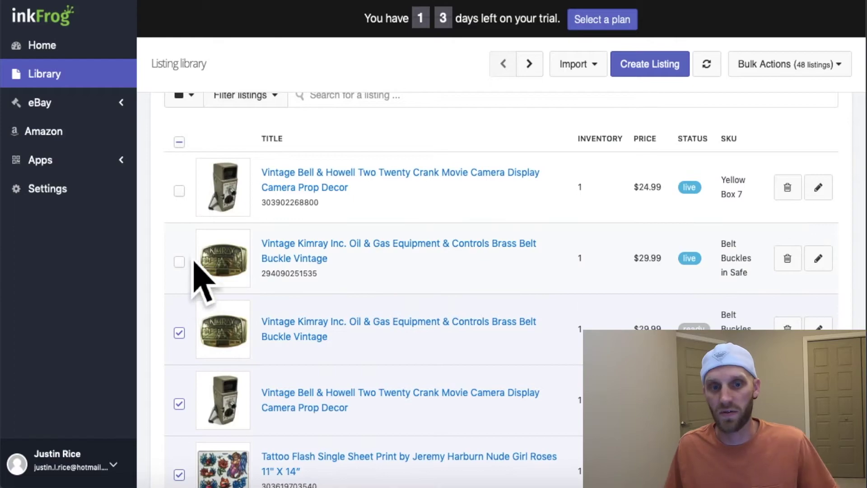
{"action": "left_click", "coordinate": [180, 334]}
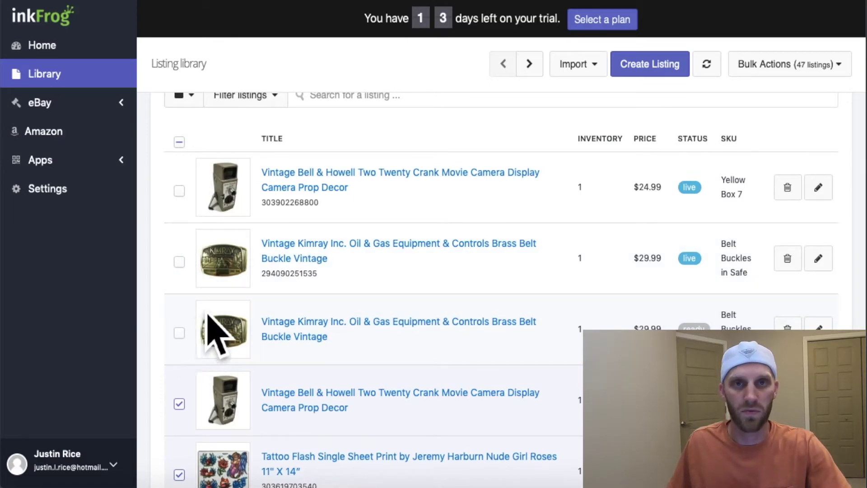
{"action": "left_click", "coordinate": [794, 75]}
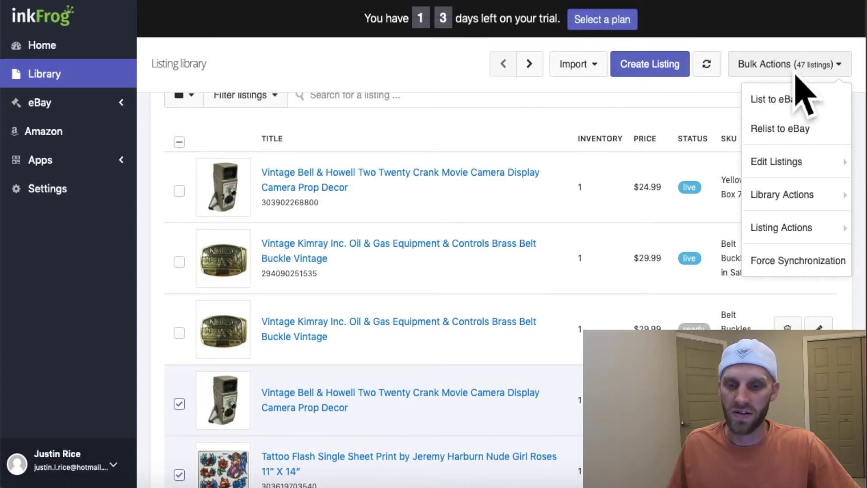